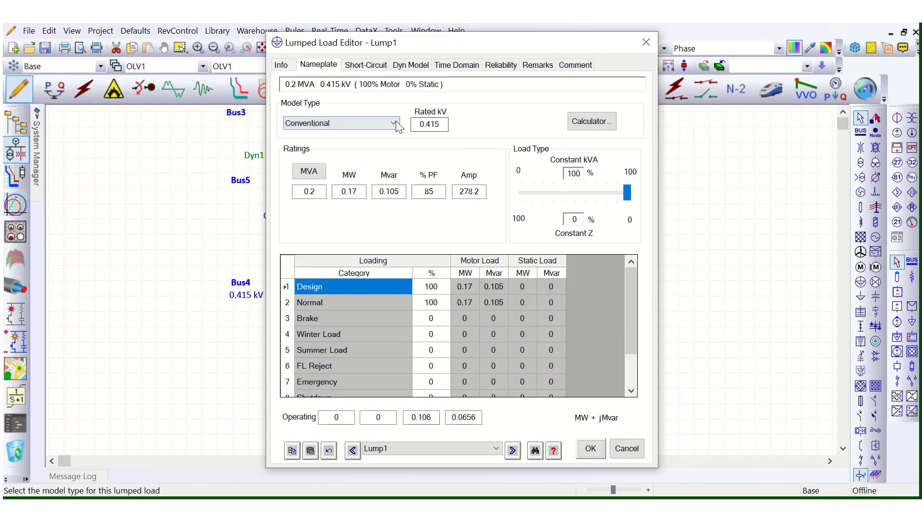
# Reopen the editor of lumped load Lump1 and examine its nameplate ratings, including the rated current
pyautogui.click(646, 42)
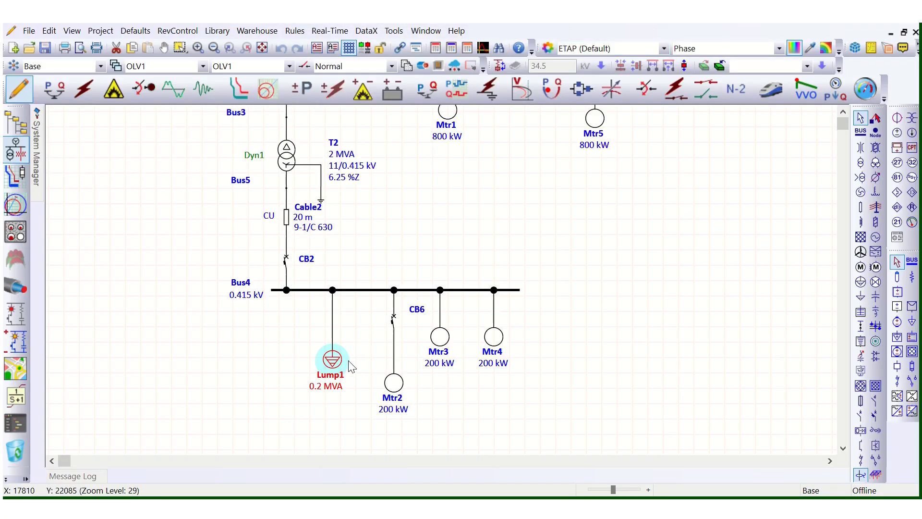
pyautogui.click(354, 339)
pyautogui.doubleClick(334, 367)
pyautogui.click(320, 65)
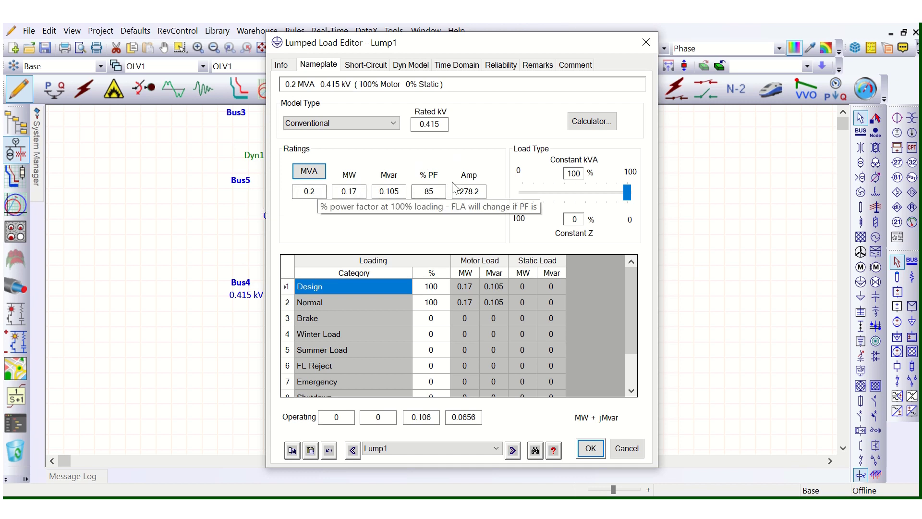
pyautogui.click(482, 190)
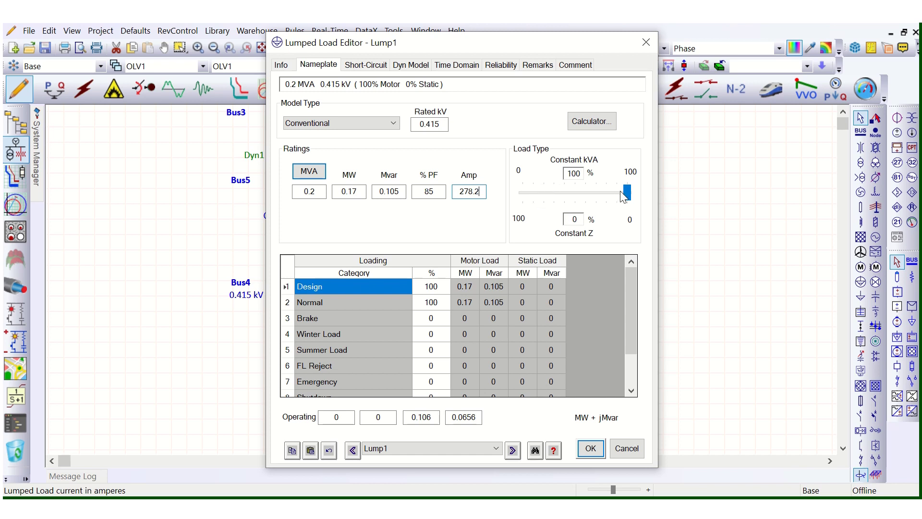
# Try load type splits of 73%, 0% and 80% constant kVA for Lump1
pyautogui.moveTo(624, 196); pyautogui.dragTo(598, 196)
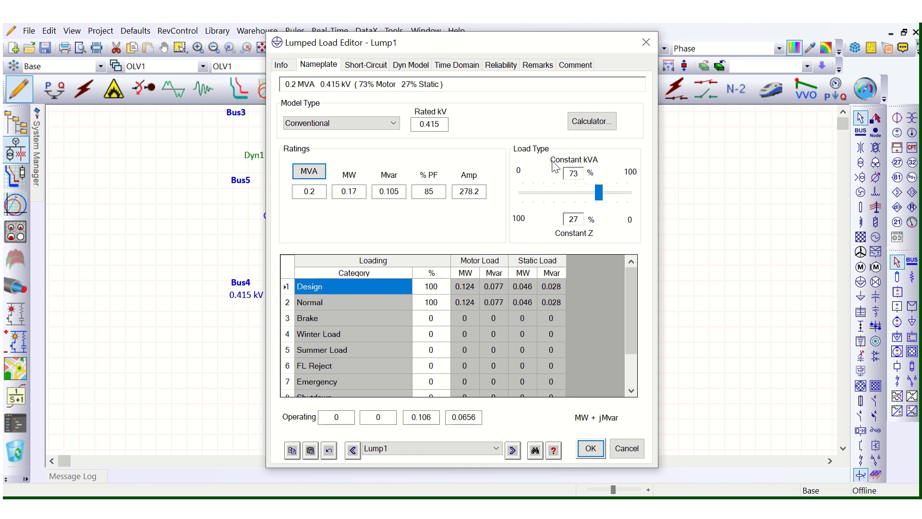
pyautogui.moveTo(601, 193); pyautogui.dragTo(522, 189)
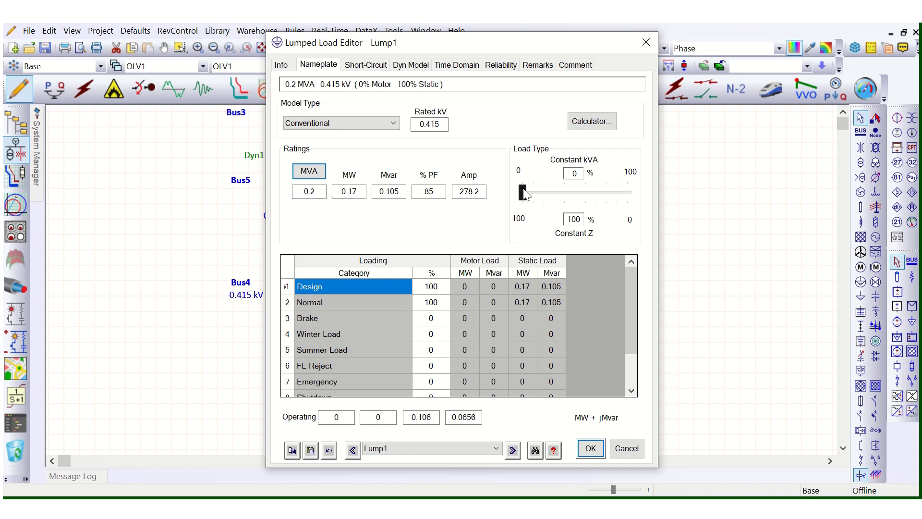
pyautogui.moveTo(525, 190); pyautogui.dragTo(606, 185)
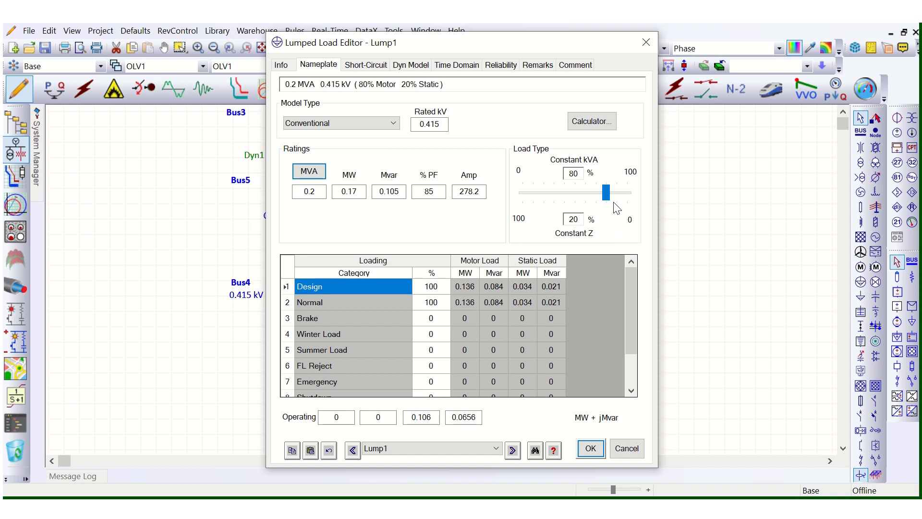
# Set Lump1's load type to 100% constant kVA and 0% constant Z, and run the load flow analysis
pyautogui.moveTo(607, 197); pyautogui.dragTo(635, 194)
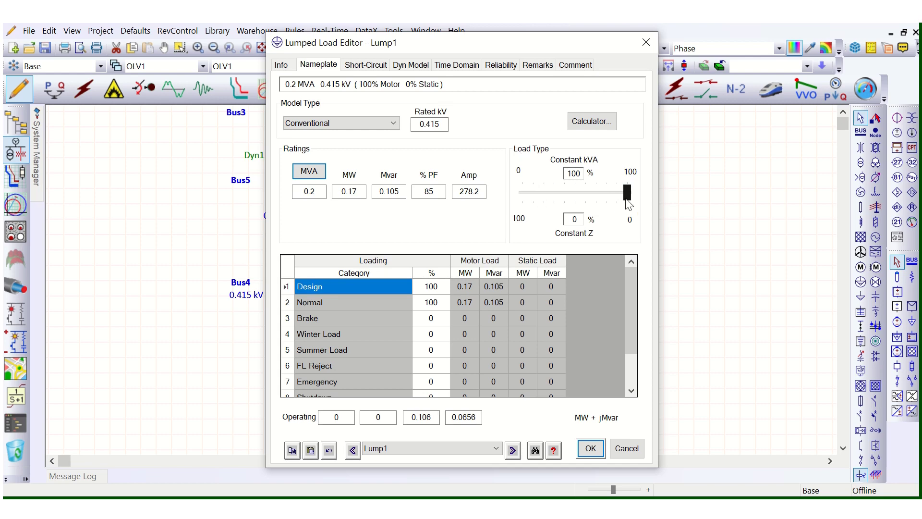
pyautogui.click(590, 447)
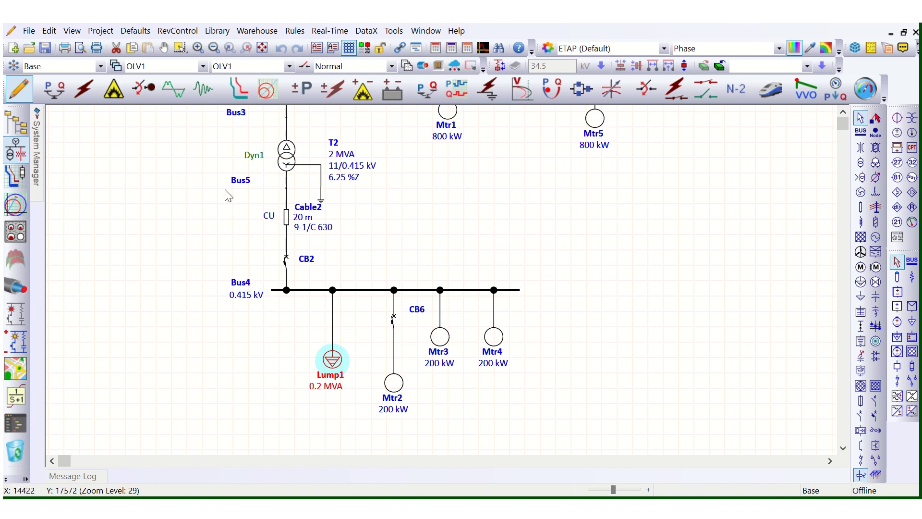
pyautogui.click(54, 94)
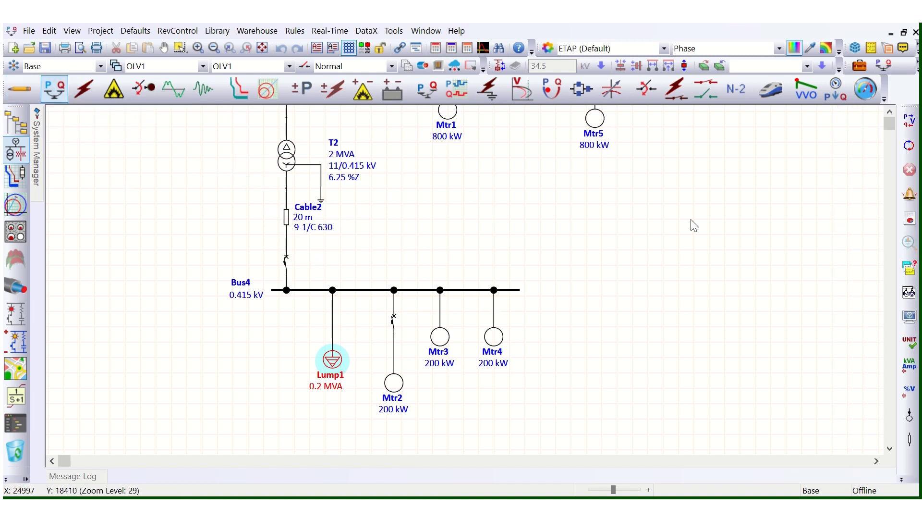
pyautogui.click(908, 120)
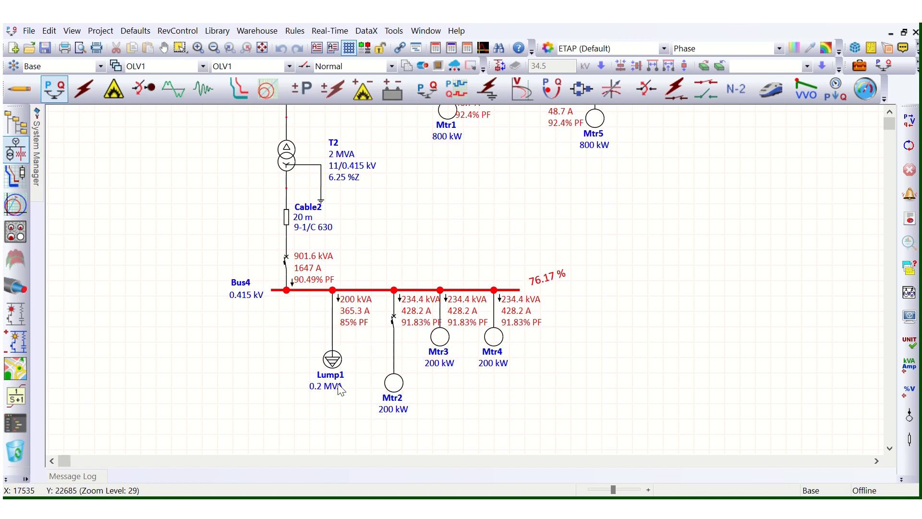
# Compare Lump1's load flow current on the diagram with the rated current on its nameplate
pyautogui.scroll(3, 338, 389)
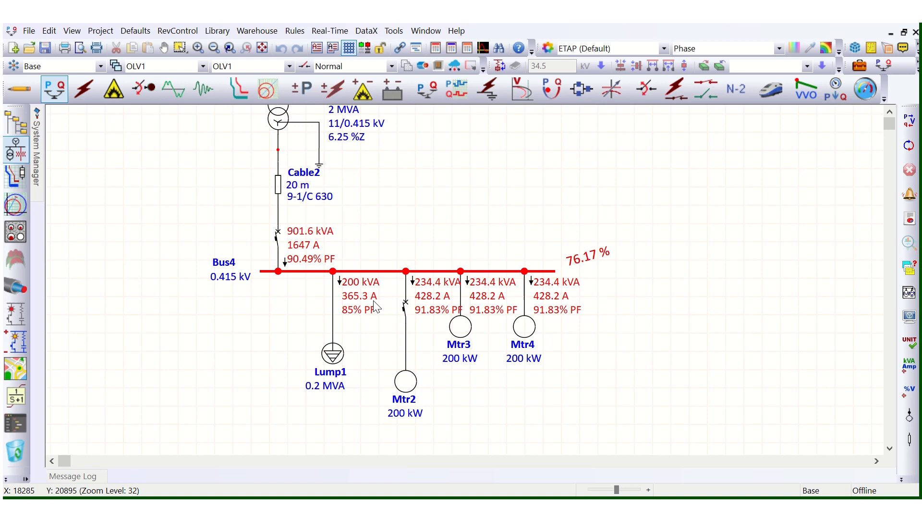
pyautogui.doubleClick(332, 354)
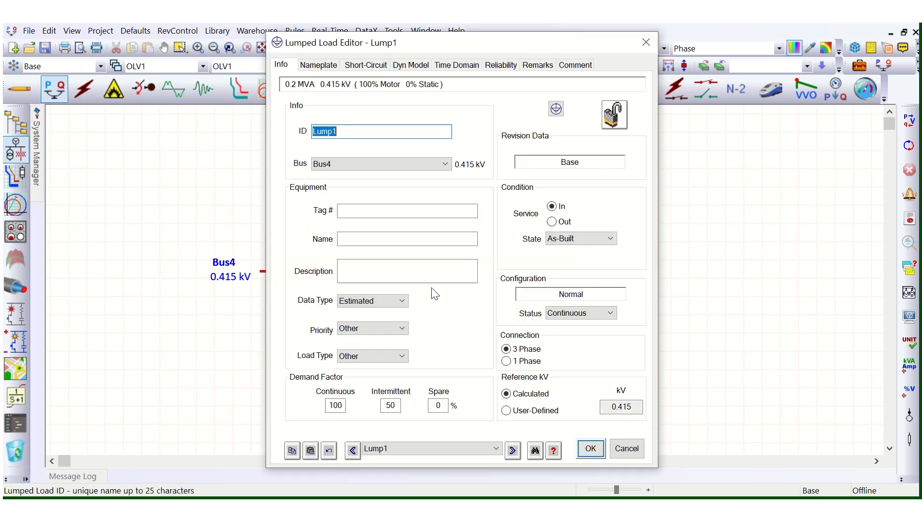
pyautogui.moveTo(414, 47); pyautogui.dragTo(588, 61)
pyautogui.click(495, 80)
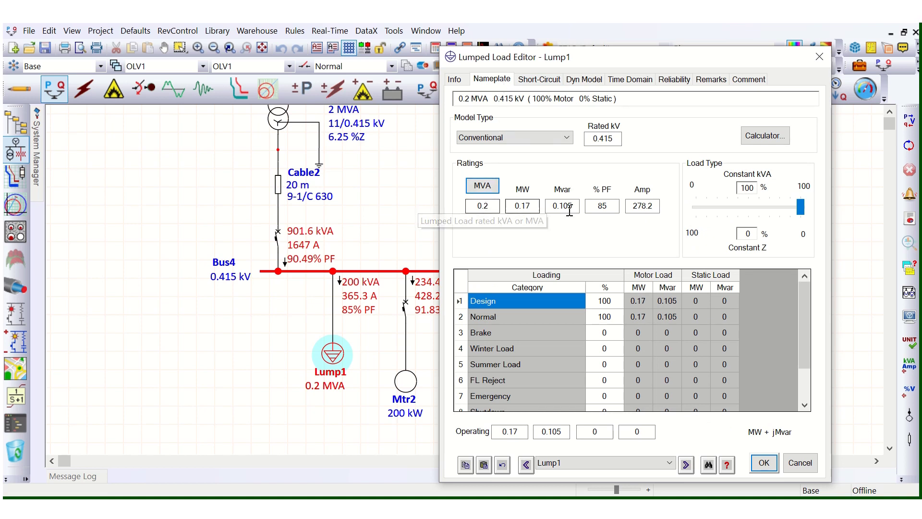
pyautogui.moveTo(633, 206); pyautogui.dragTo(660, 205)
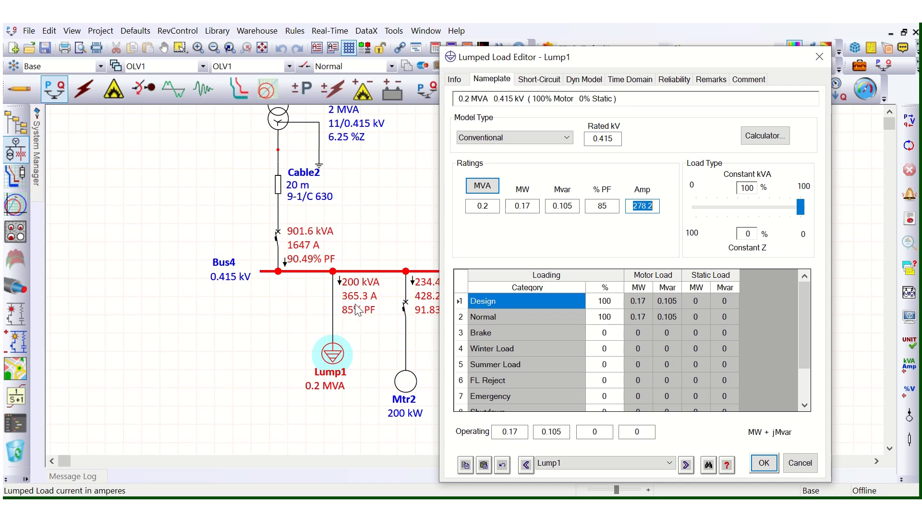
pyautogui.click(819, 57)
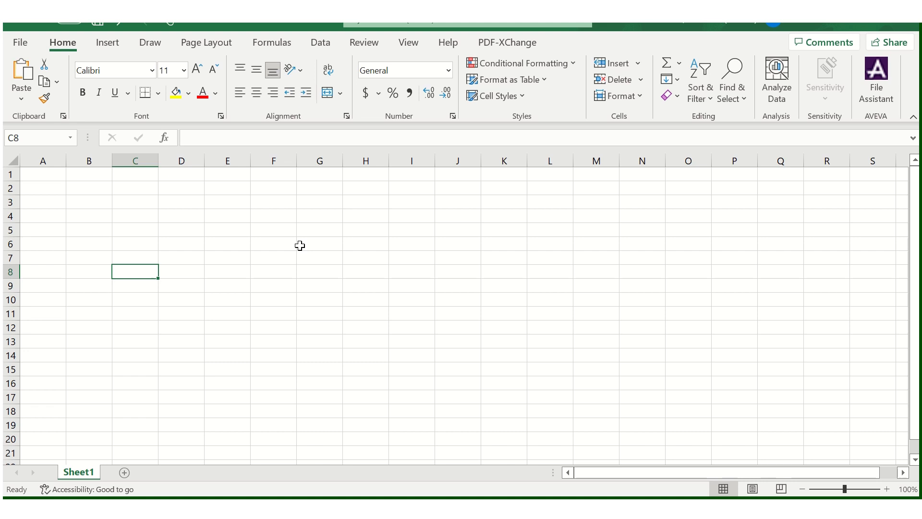
# In the Excel sheet, enter the load flow current 365.3 in cell C4 and the bus voltage factor 0.7617 in D4
pyautogui.click(145, 219)
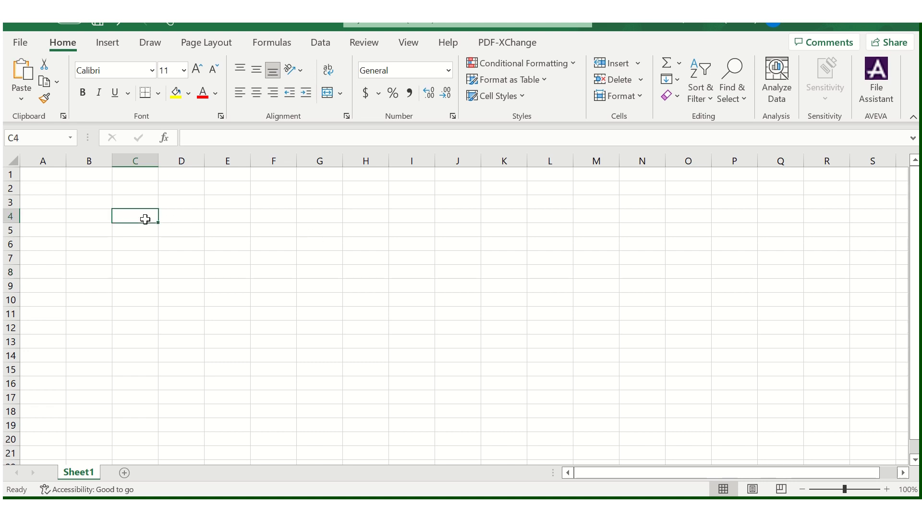
pyautogui.write('365.3')
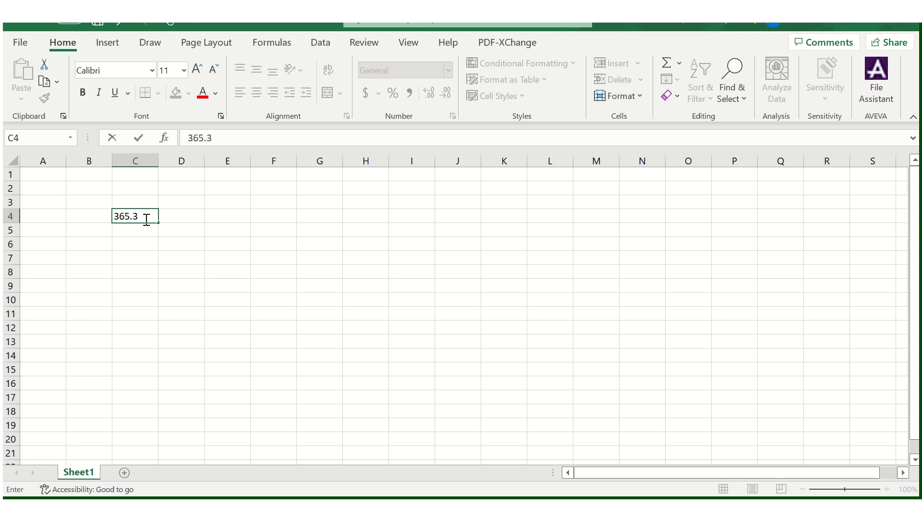
pyautogui.press('Tab')
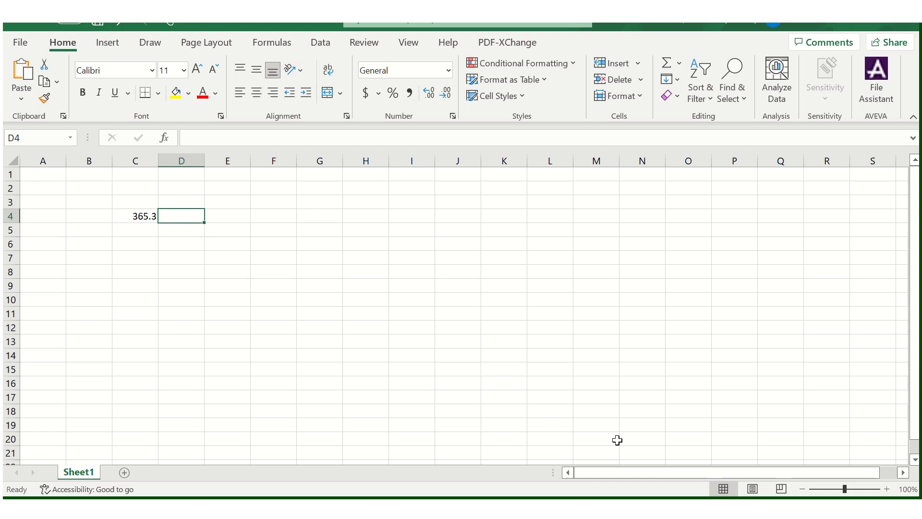
pyautogui.hotkey('alt', 'Tab')
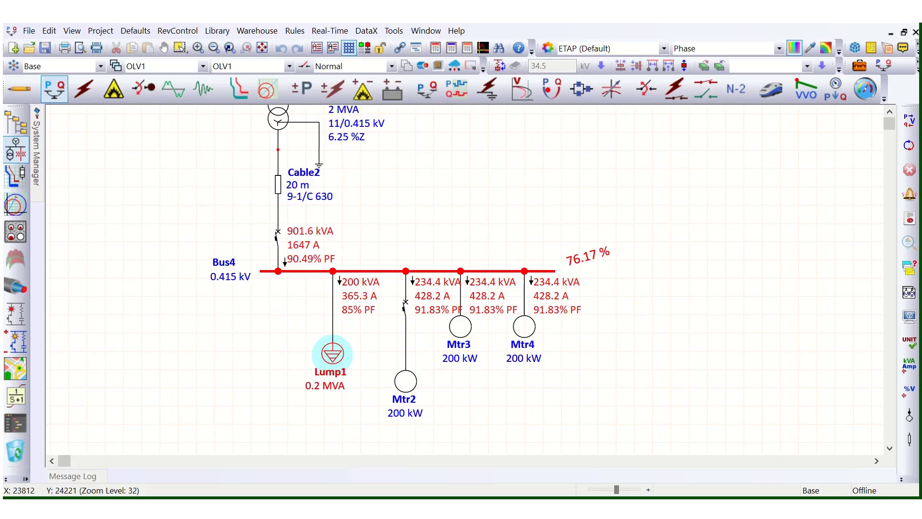
pyautogui.hotkey('alt', 'Tab')
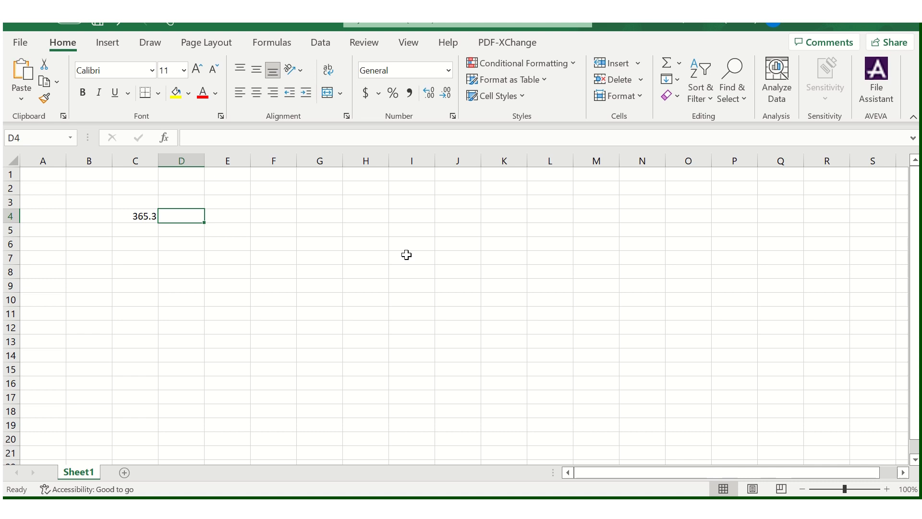
pyautogui.write('.7617')
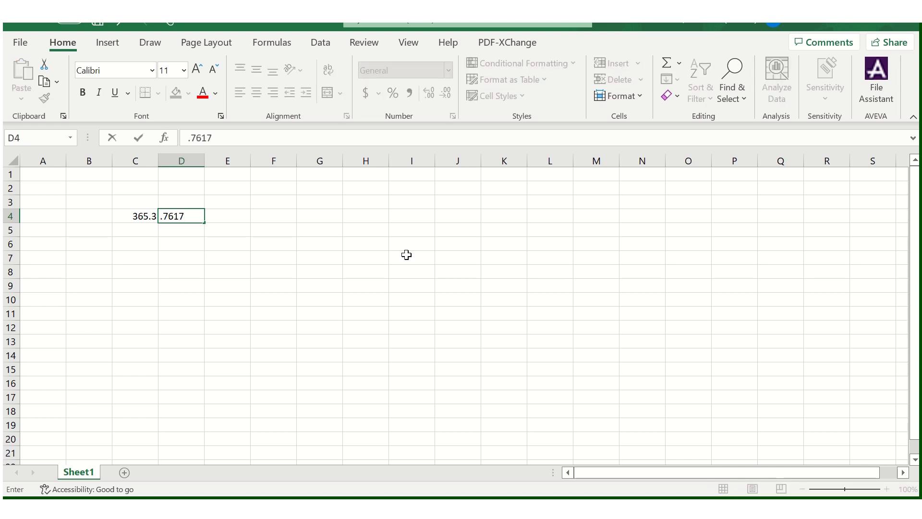
pyautogui.press('Tab')
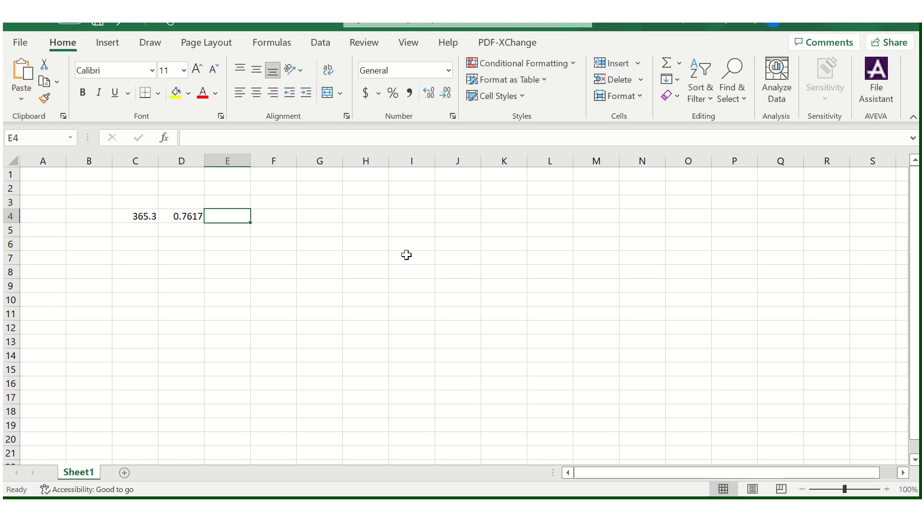
# Multiply the current by the voltage factor in cell E4 with the formula =C4*D4
pyautogui.write('=')
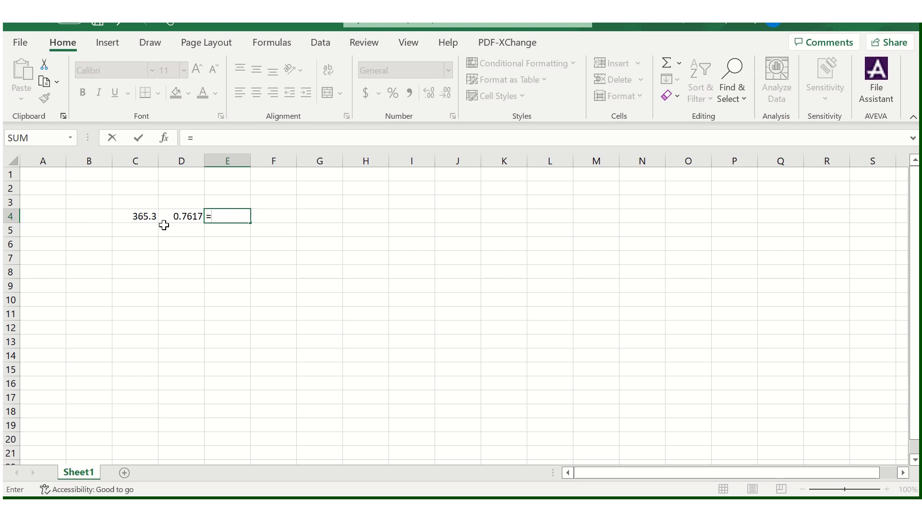
pyautogui.click(144, 213)
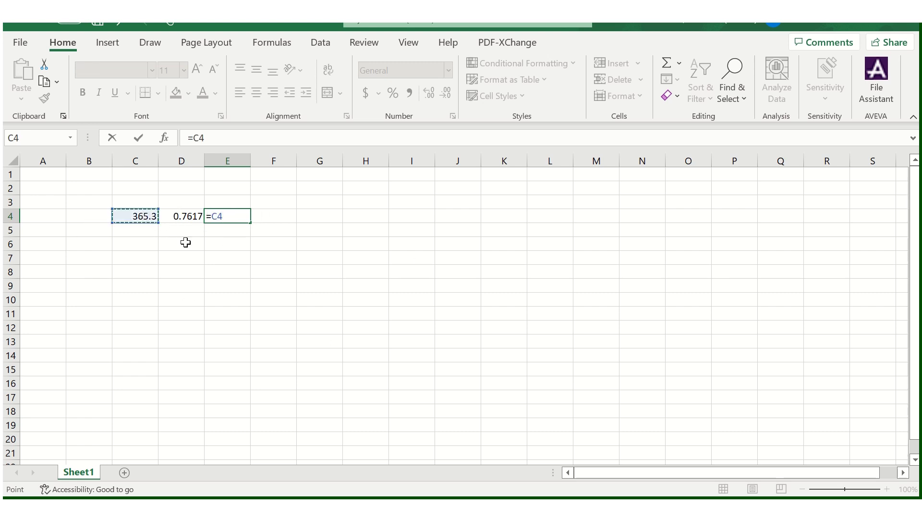
pyautogui.write('*')
pyautogui.click(187, 216)
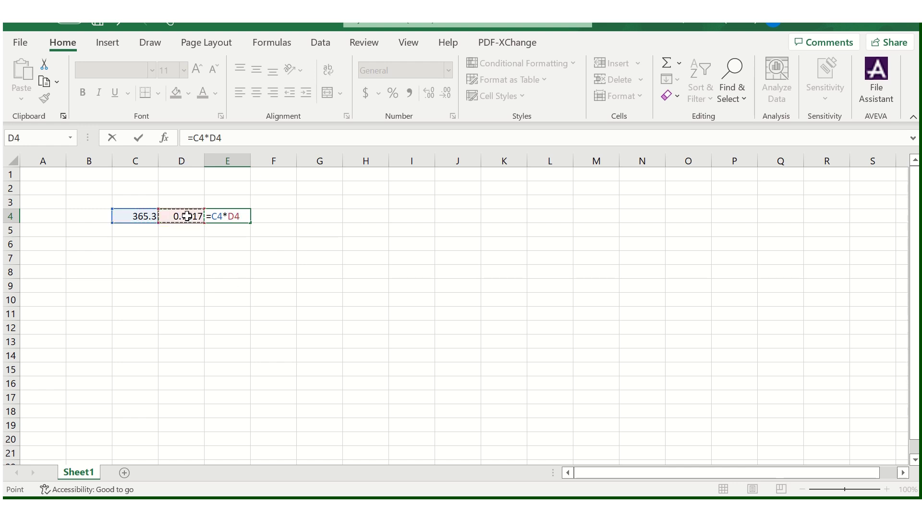
pyautogui.press('Return')
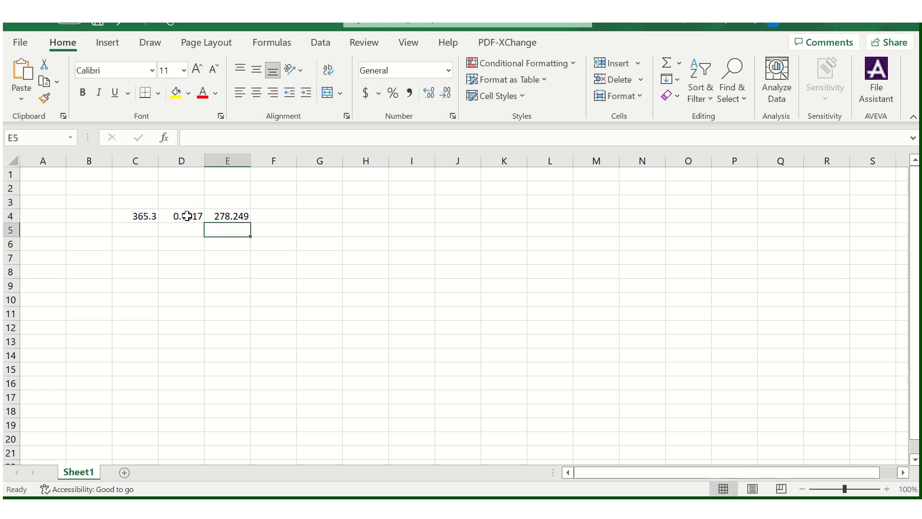
pyautogui.click(243, 216)
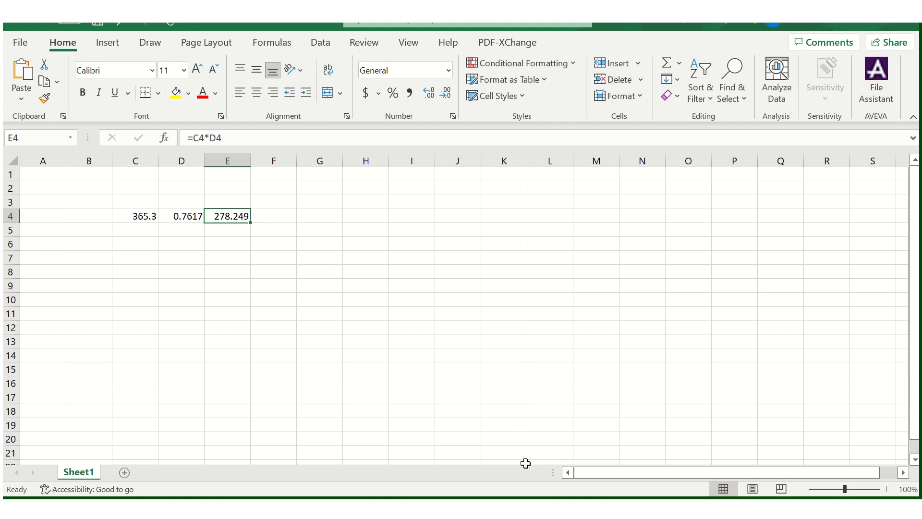
# Switch back to ETAP and check the rated current on Lump1's nameplate beside the diagram's load flow results
pyautogui.hotkey('alt', 'Tab')
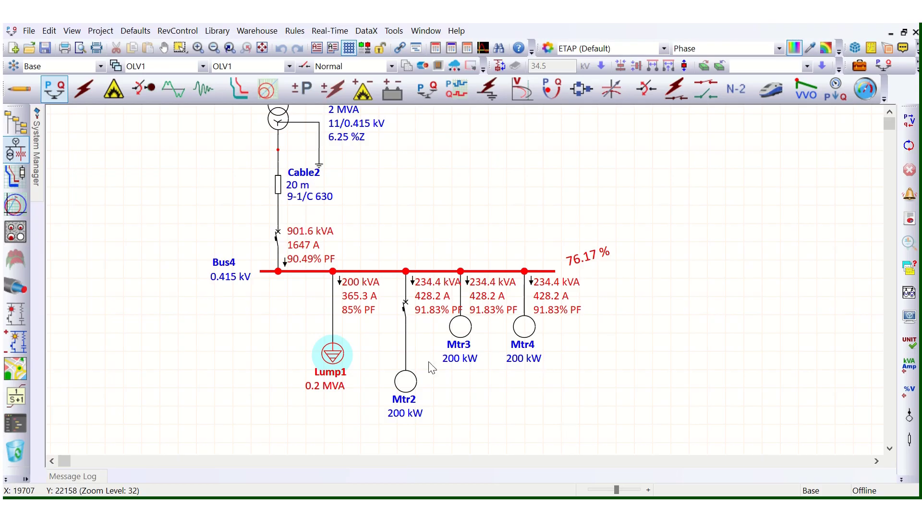
pyautogui.doubleClick(338, 356)
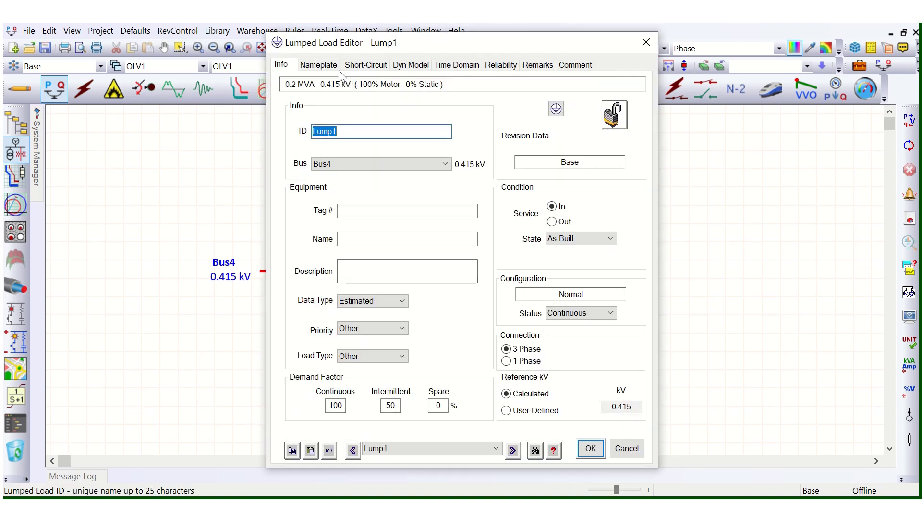
pyautogui.click(319, 65)
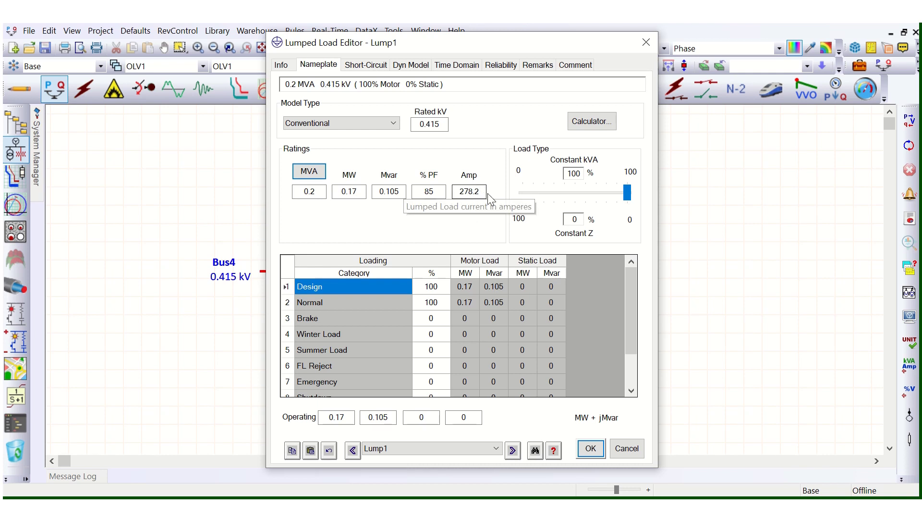
pyautogui.doubleClick(471, 192)
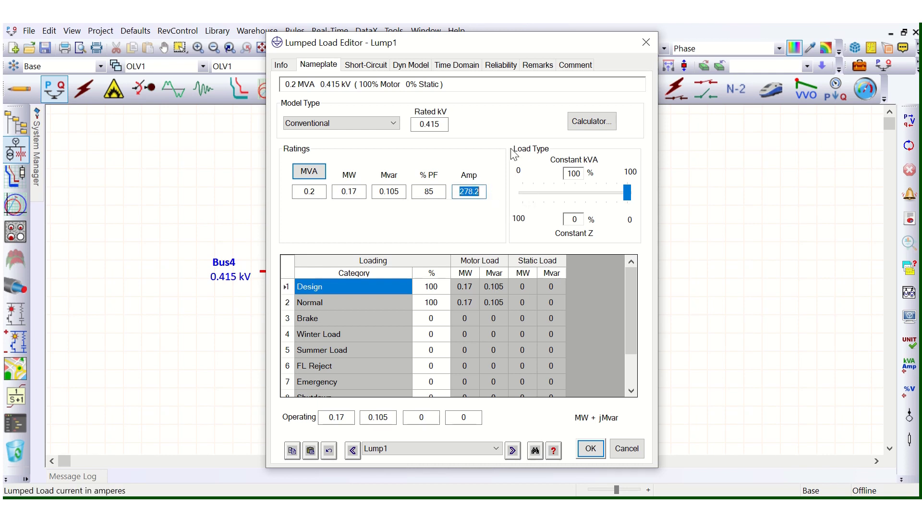
pyautogui.moveTo(498, 45); pyautogui.dragTo(630, 48)
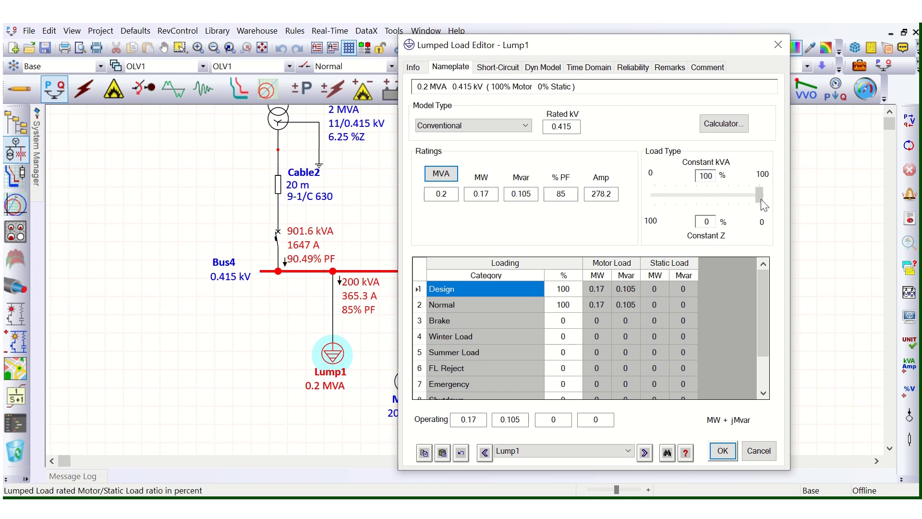
# Change Lump1's load type to 0% constant kVA and 100% constant Z, and rerun the load flow analysis
pyautogui.moveTo(760, 200); pyautogui.dragTo(641, 191)
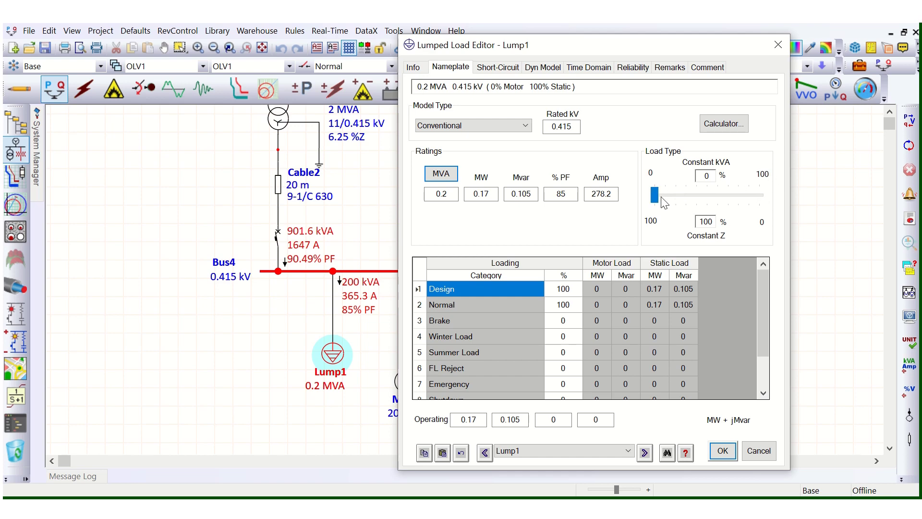
pyautogui.click(722, 450)
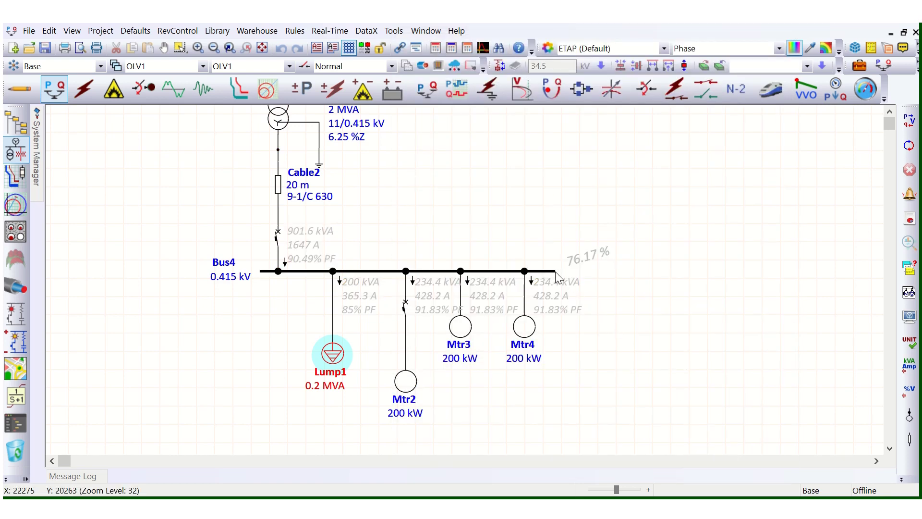
pyautogui.click(909, 120)
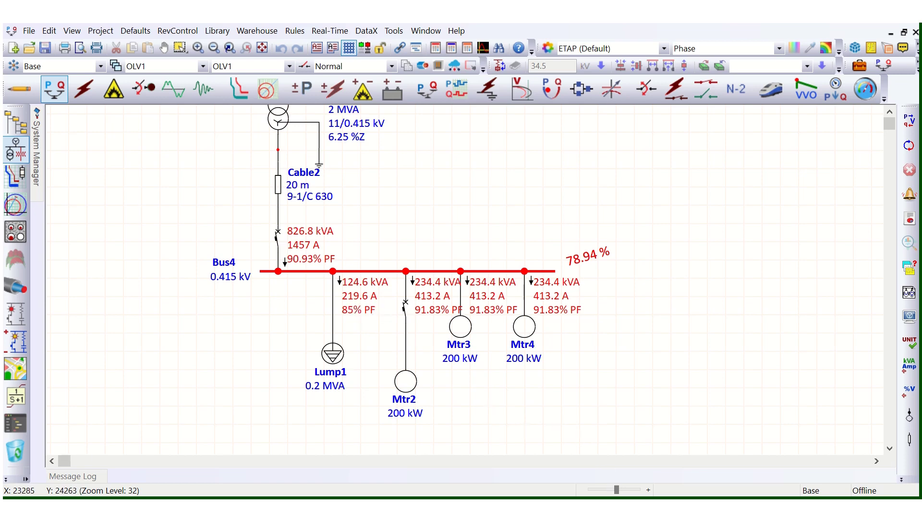
# Switch to the Excel sheet and enter the constant impedance current 219.6 in cell C5 and the bus voltage factor 0.7894 in D5
pyautogui.hotkey('alt', 'Tab')
pyautogui.click(133, 230)
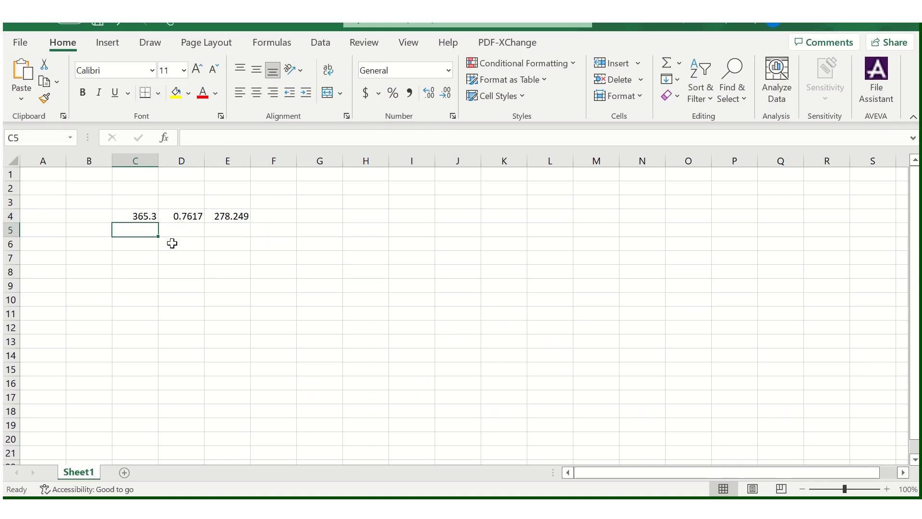
pyautogui.write('219.6')
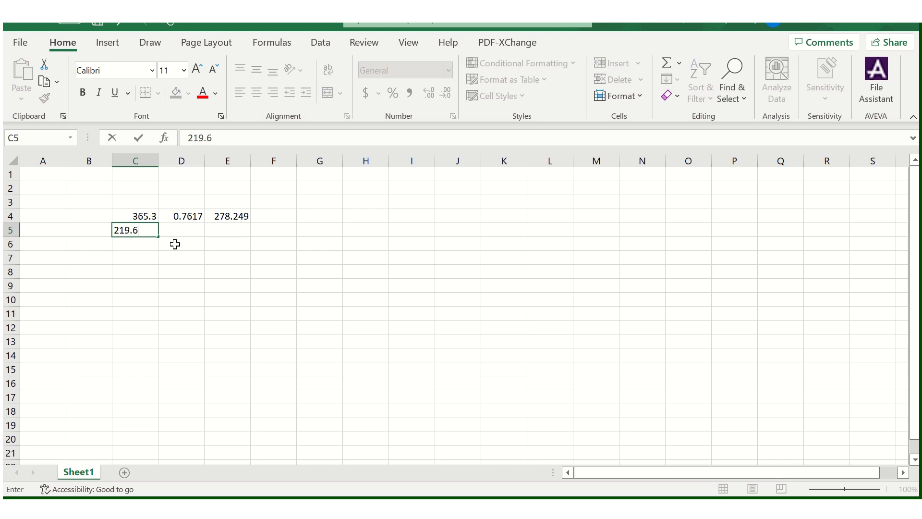
pyautogui.press('Tab')
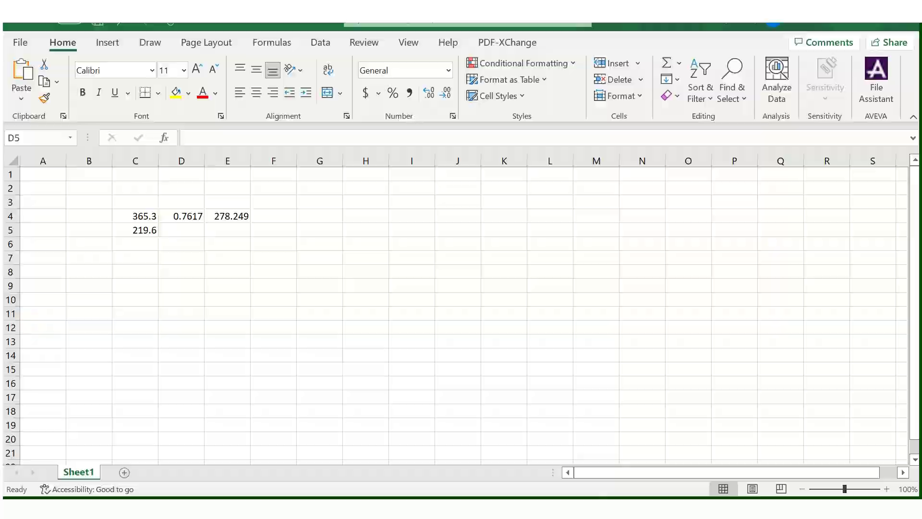
pyautogui.hotkey('alt', 'Tab')
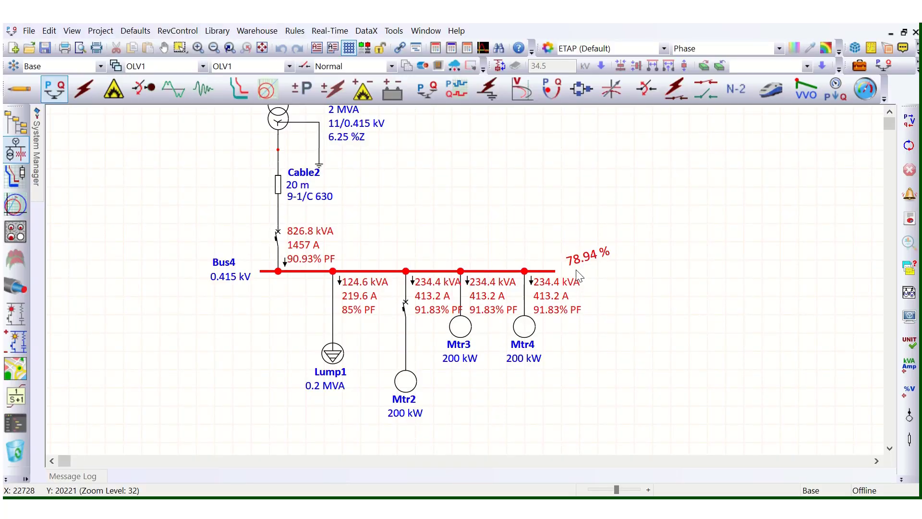
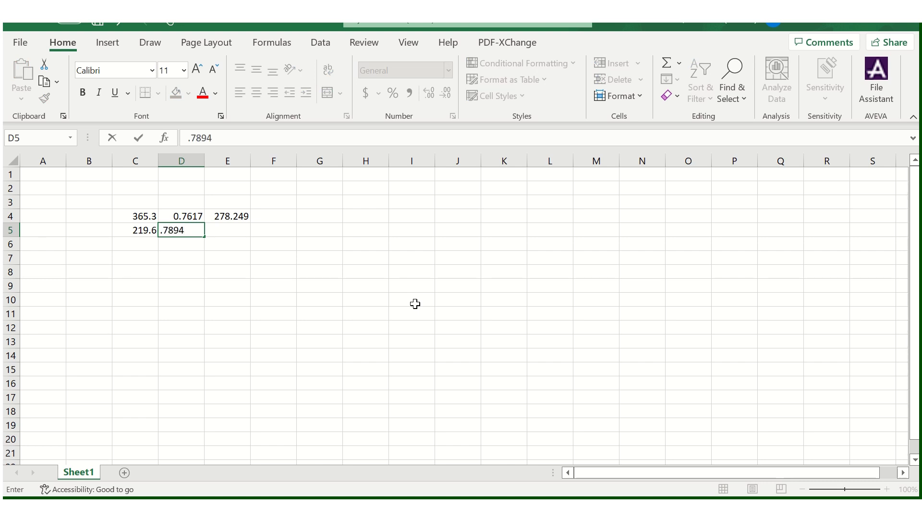
pyautogui.press('Tab')
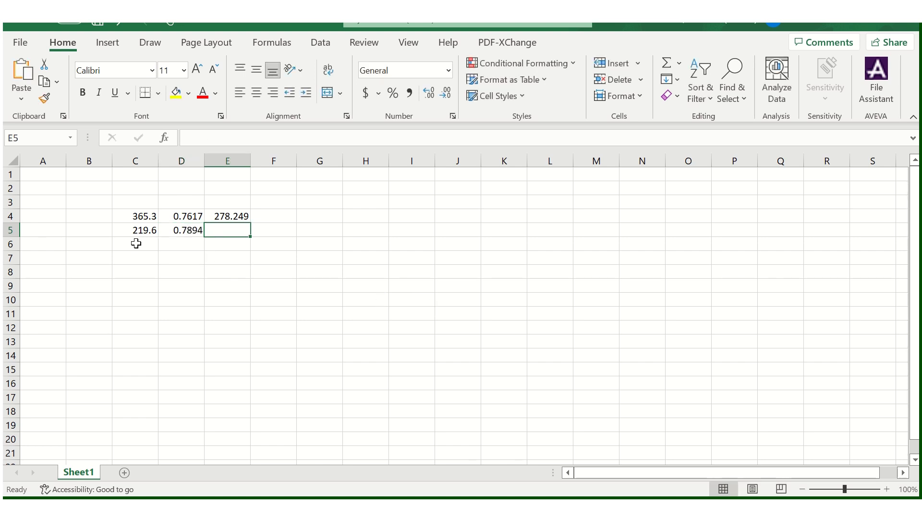
# Label row 5 as "const imp" in cell A5 and row 4 as "const power" in cell A4
pyautogui.click(57, 228)
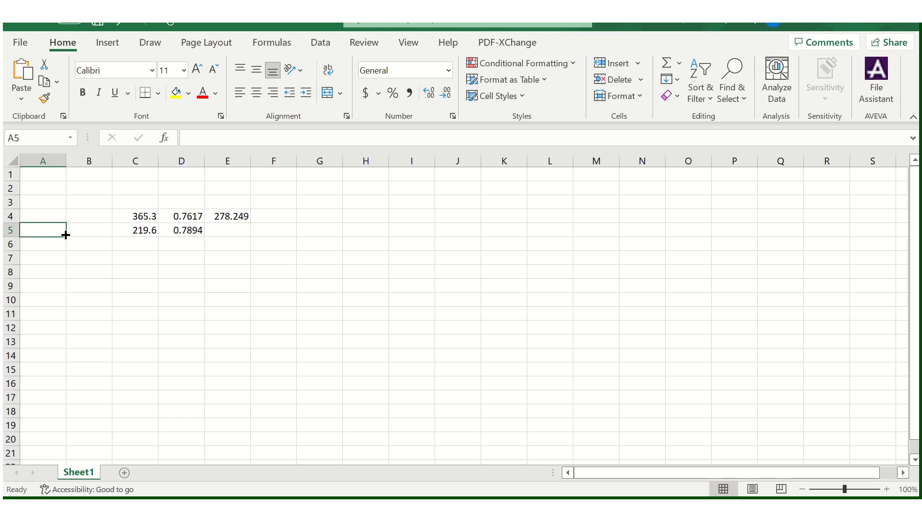
pyautogui.write('const imp')
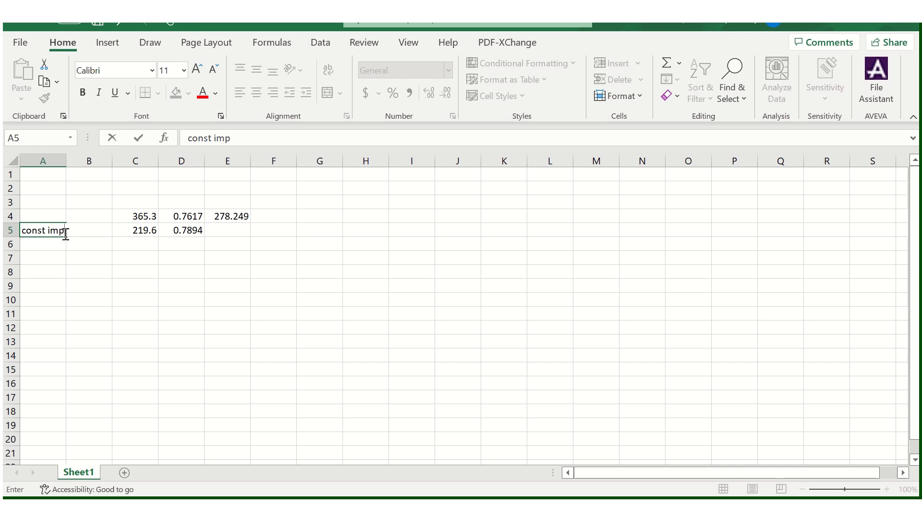
pyautogui.press('Up')
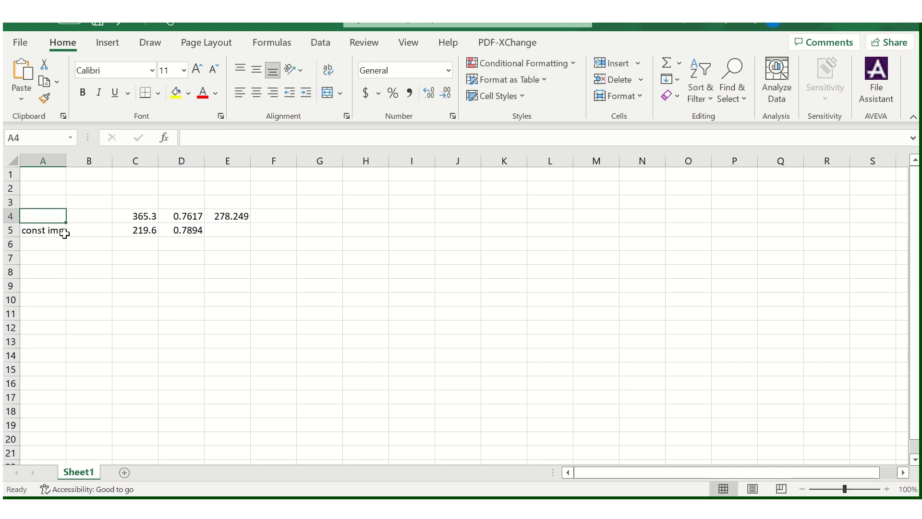
pyautogui.write('const power')
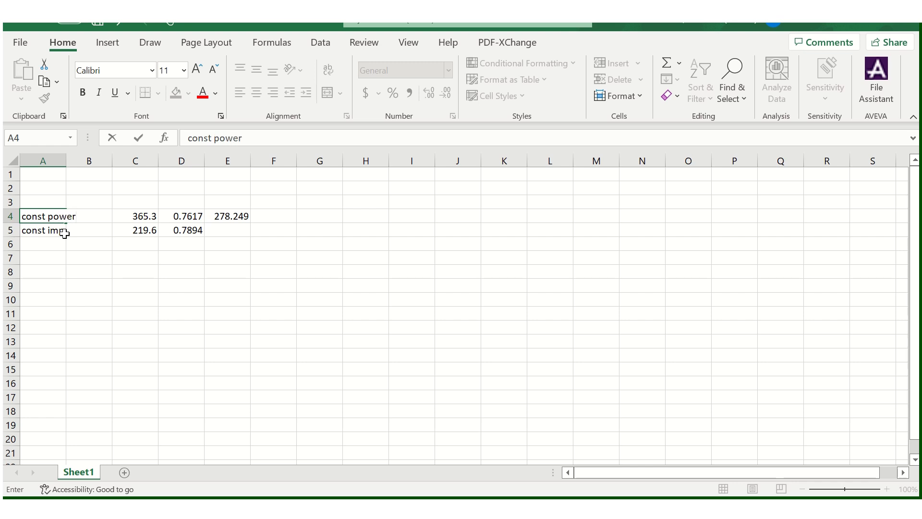
pyautogui.click(64, 233)
# Divide the constant impedance current by its voltage factor in cell E5 with the formula =C5/D5
pyautogui.click(220, 229)
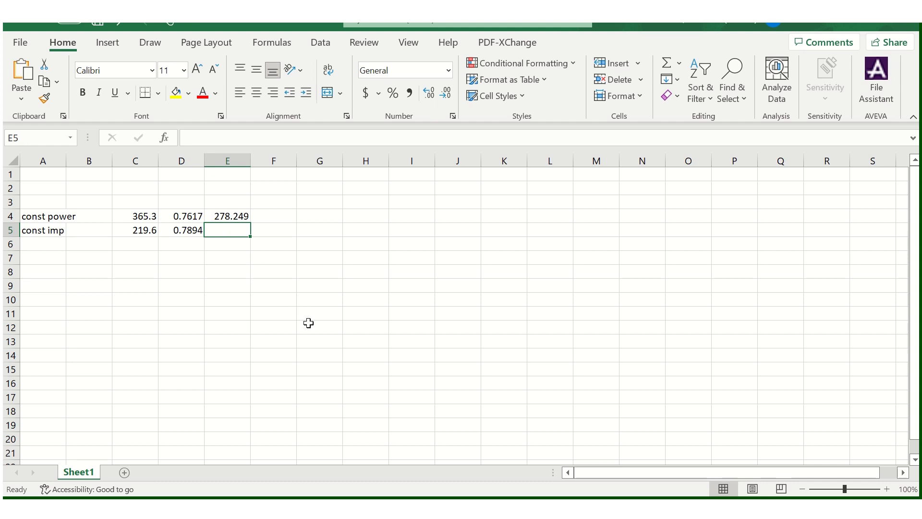
pyautogui.write('=')
pyautogui.click(146, 231)
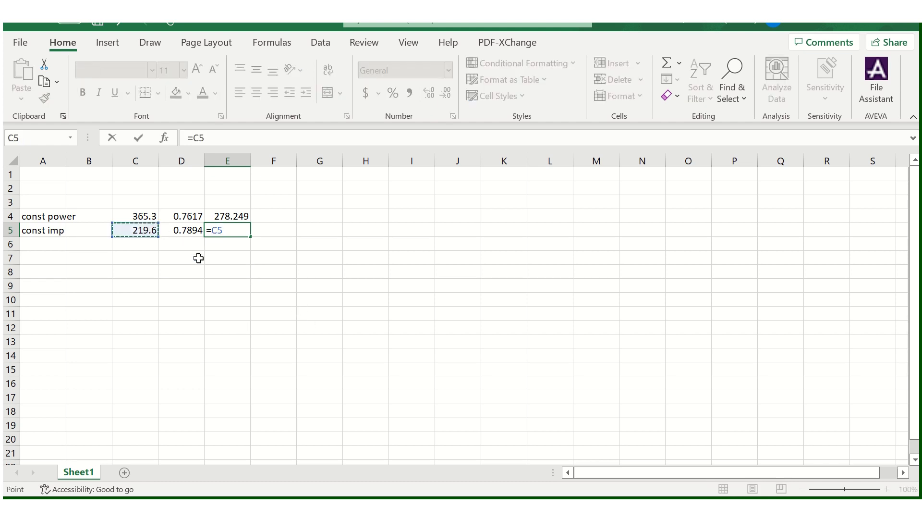
pyautogui.write('/')
pyautogui.click(192, 231)
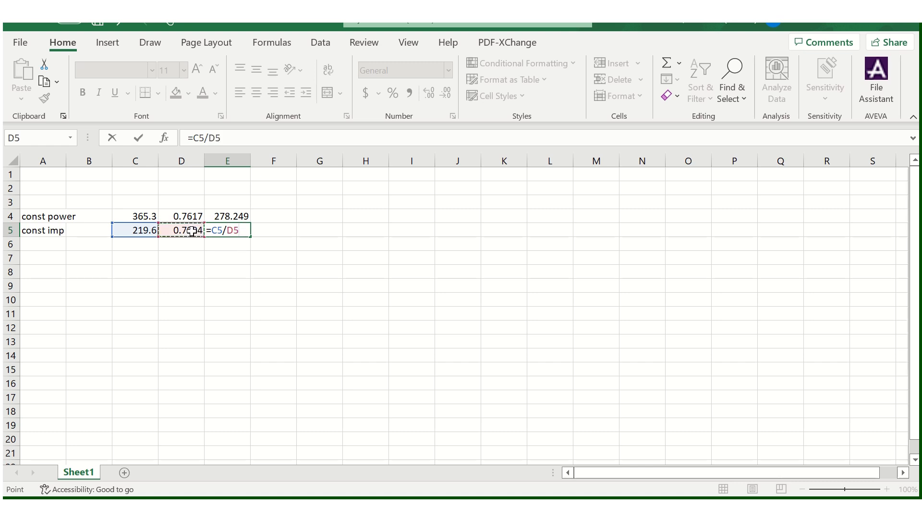
pyautogui.press('Return')
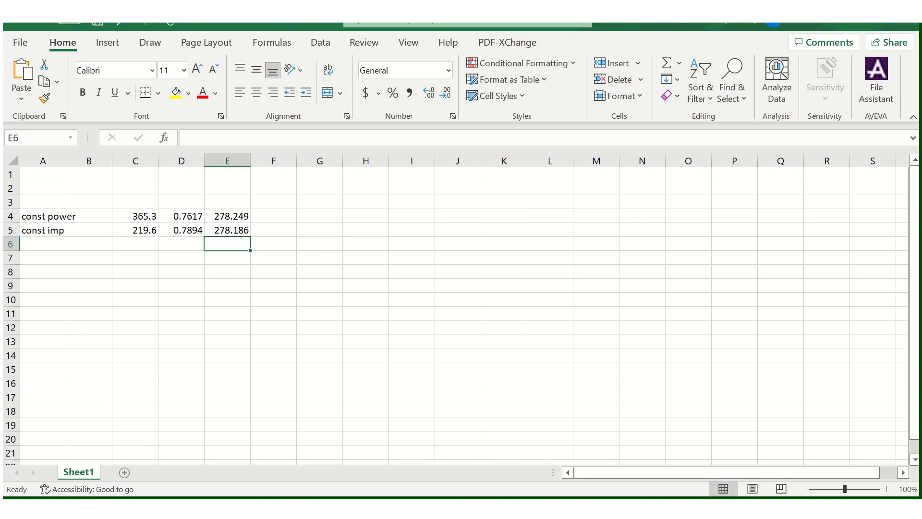
# Switch to ETAP and open Lump1's nameplate data to check its rated current
pyautogui.hotkey('alt', 'Tab')
pyautogui.doubleClick(341, 358)
pyautogui.click(329, 70)
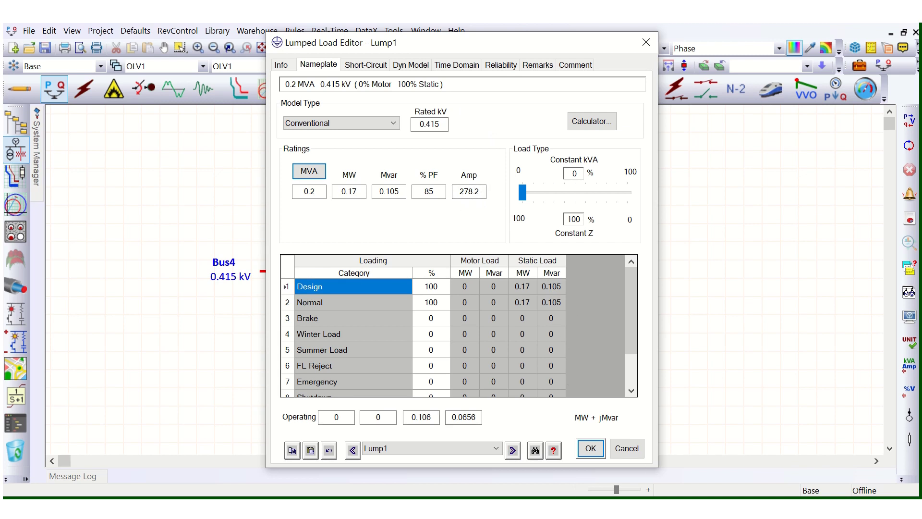
# Review the calculated currents and formulas in E4 and E5 of the Excel sheet against Lump1's rated current in ETAP
pyautogui.hotkey('alt', 'Tab')
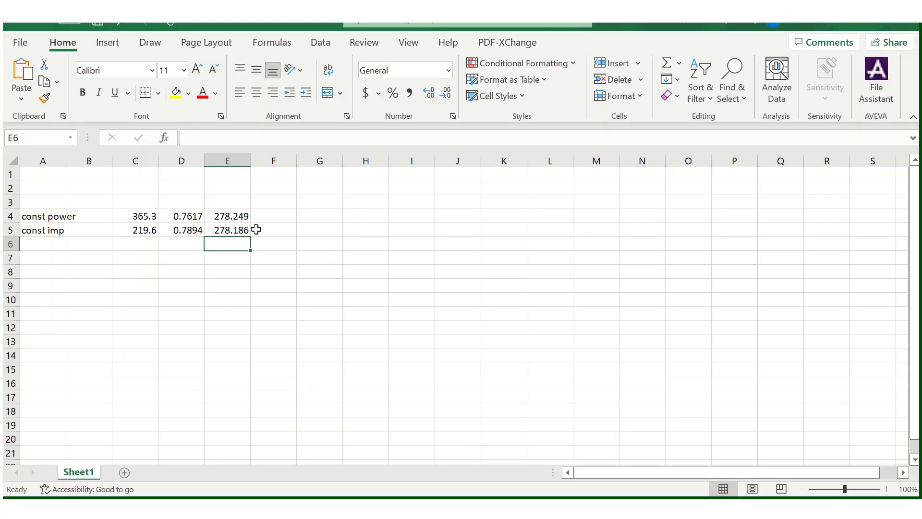
pyautogui.click(268, 231)
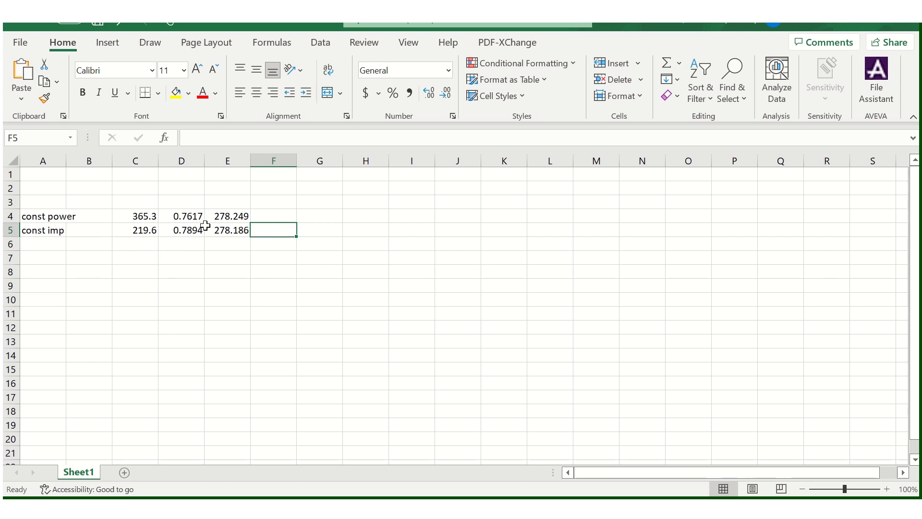
pyautogui.click(237, 215)
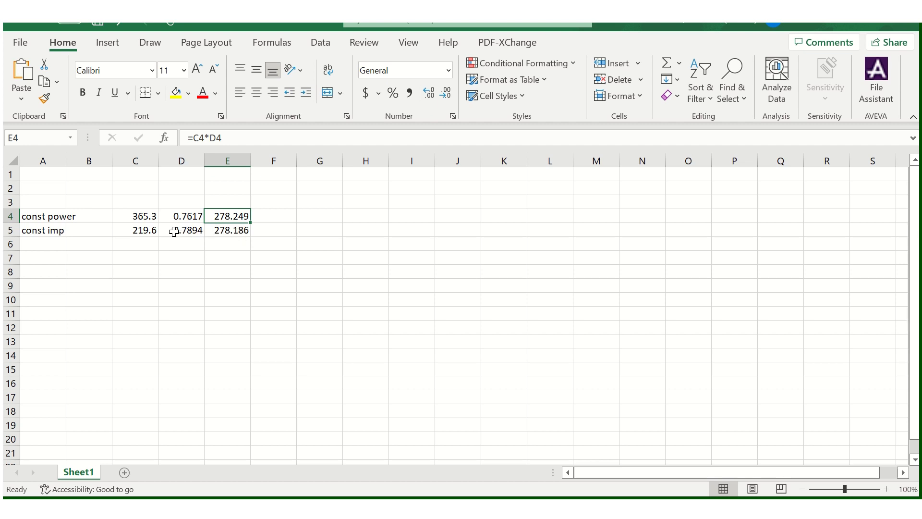
pyautogui.click(222, 231)
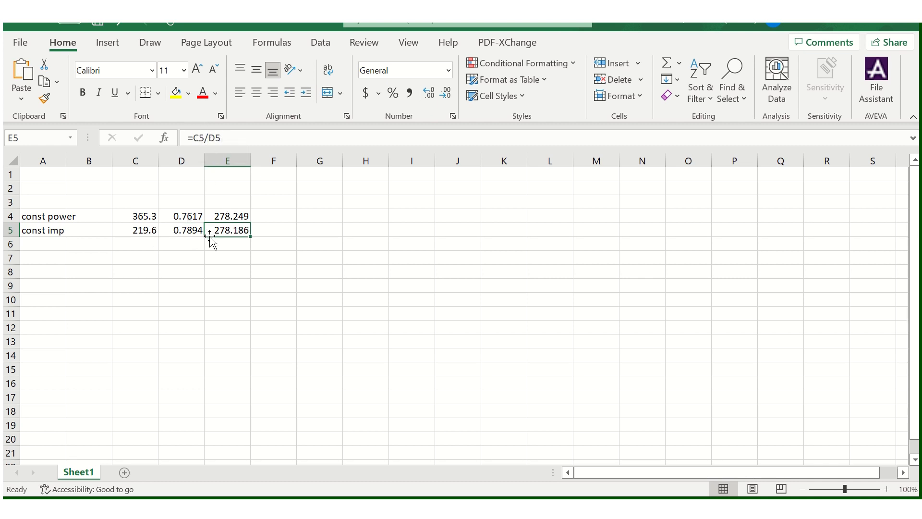
pyautogui.moveTo(39, 216); pyautogui.dragTo(231, 230)
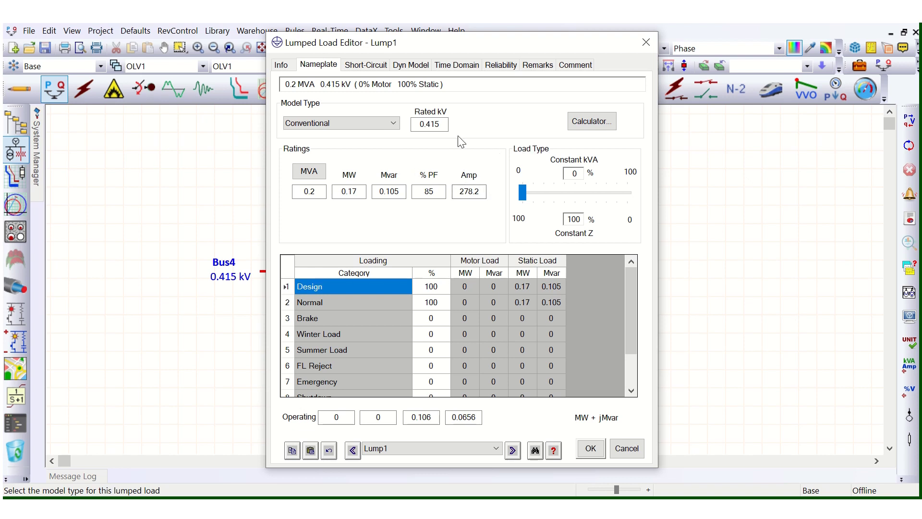
pyautogui.doubleClick(453, 191)
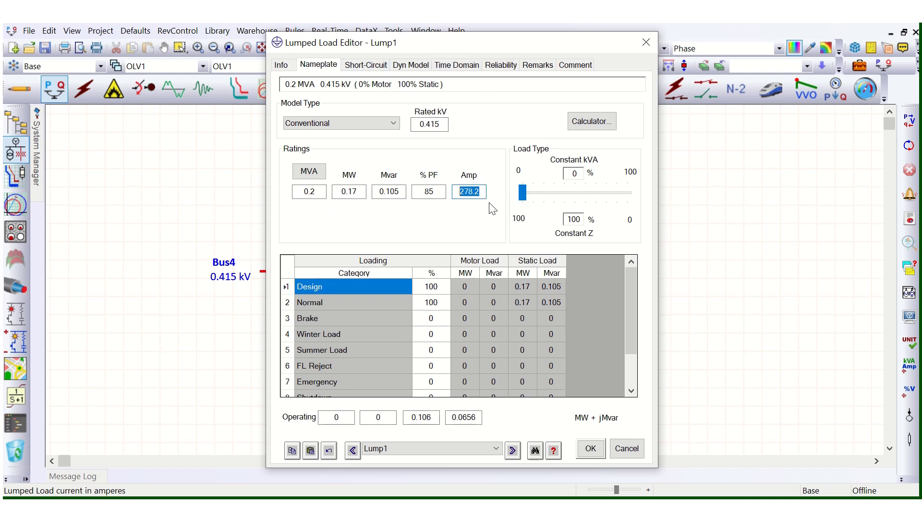
# Set Lump1's load type to 79% constant kVA and 21% constant Z
pyautogui.moveTo(523, 194); pyautogui.dragTo(606, 184)
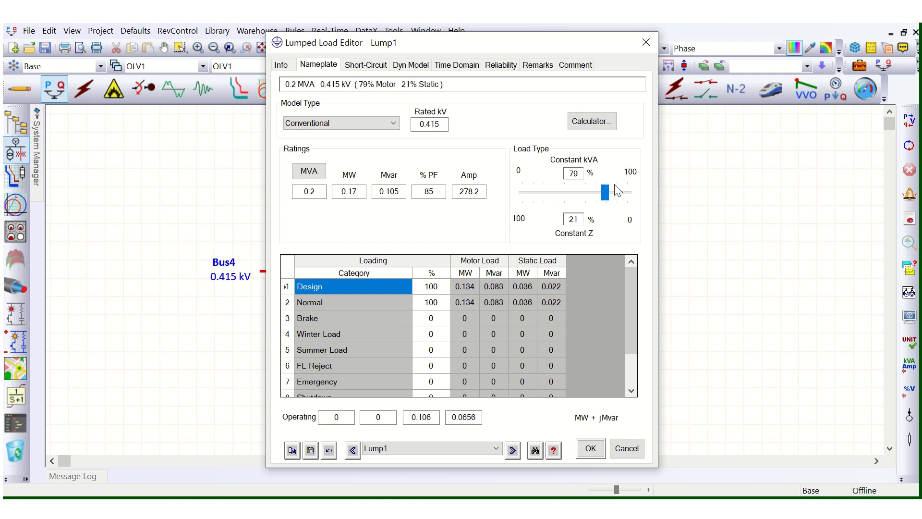